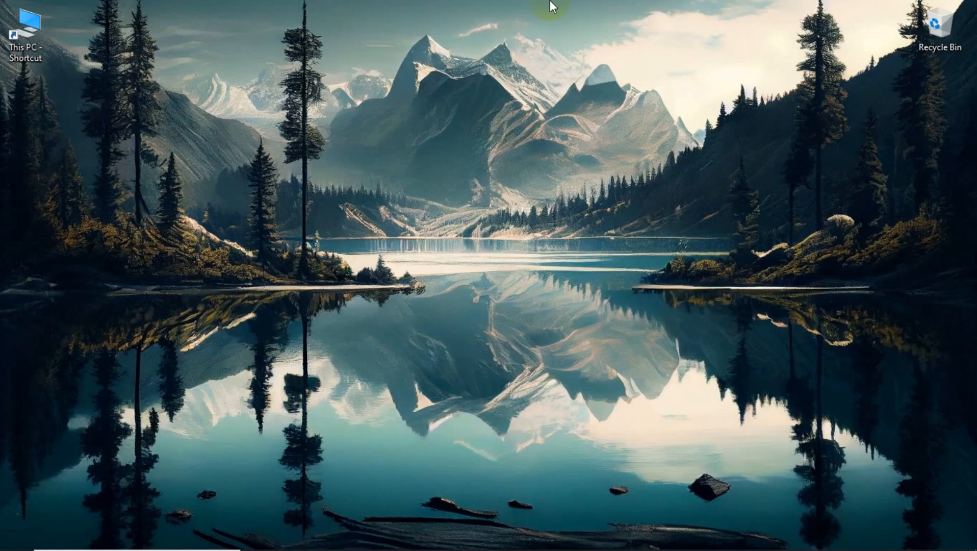
# - Search Windows for "file", open File Explorer and view the drives under This PC
pyautogui.moveTo(164, 546)
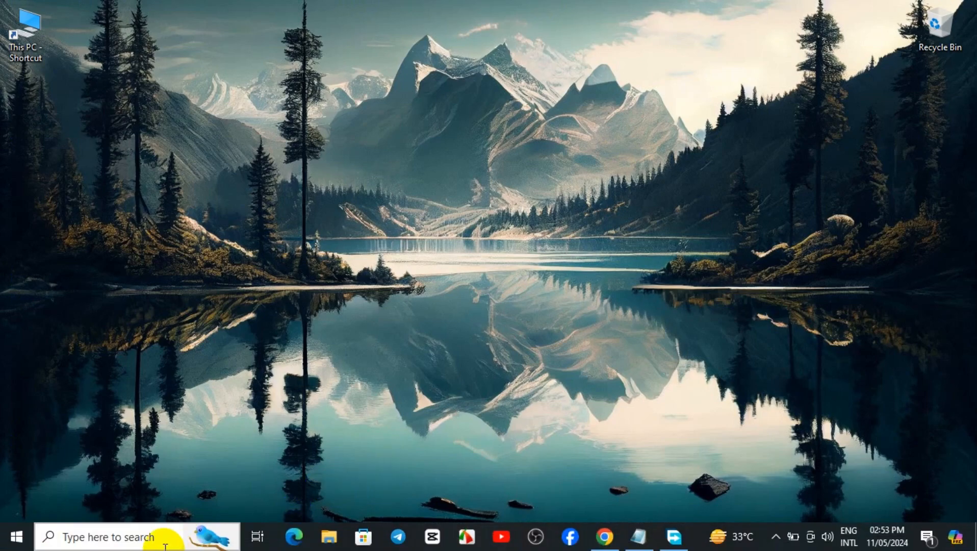
pyautogui.click(163, 545)
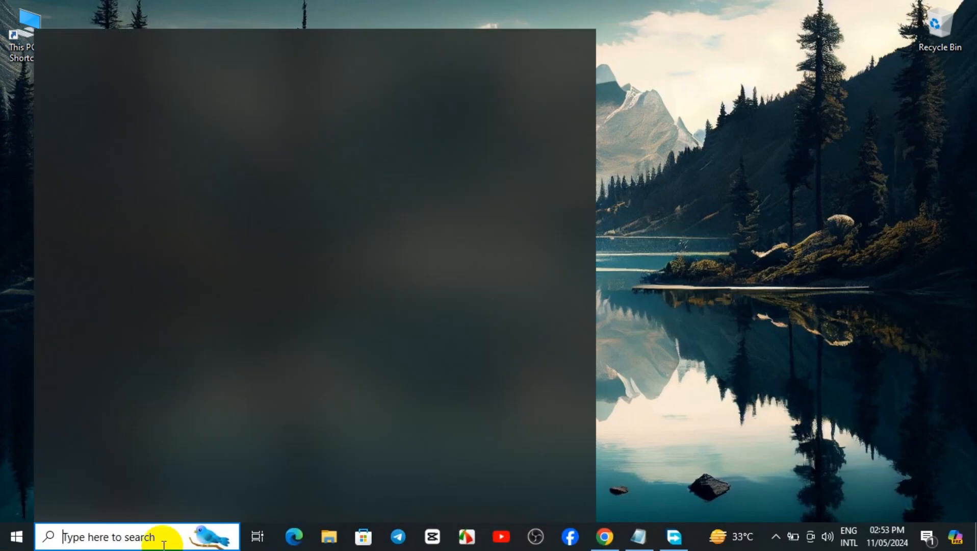
pyautogui.write('file')
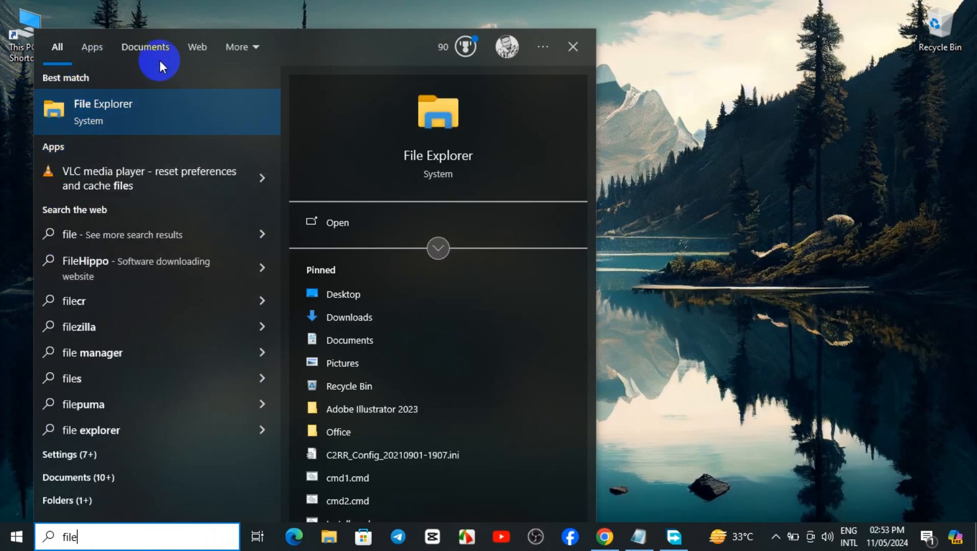
pyautogui.click(98, 125)
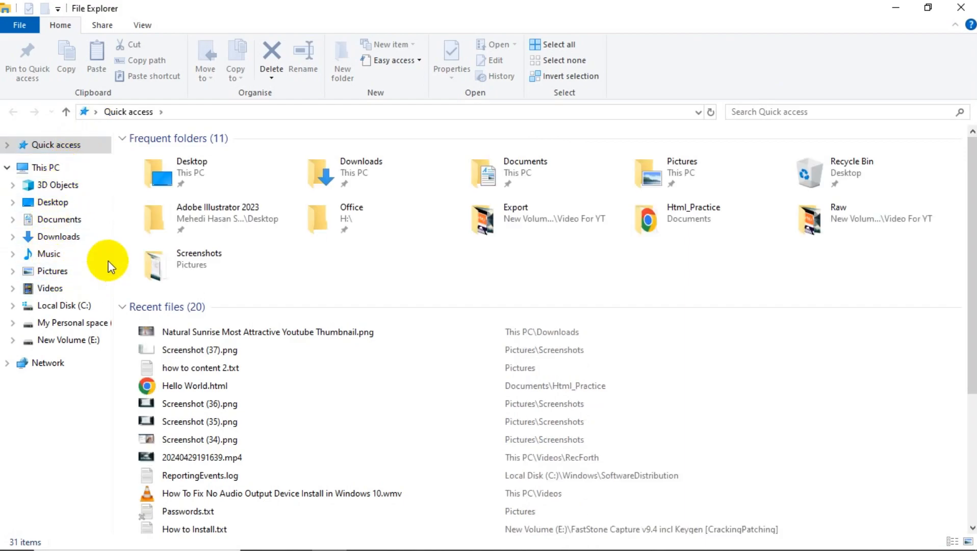
pyautogui.click(63, 168)
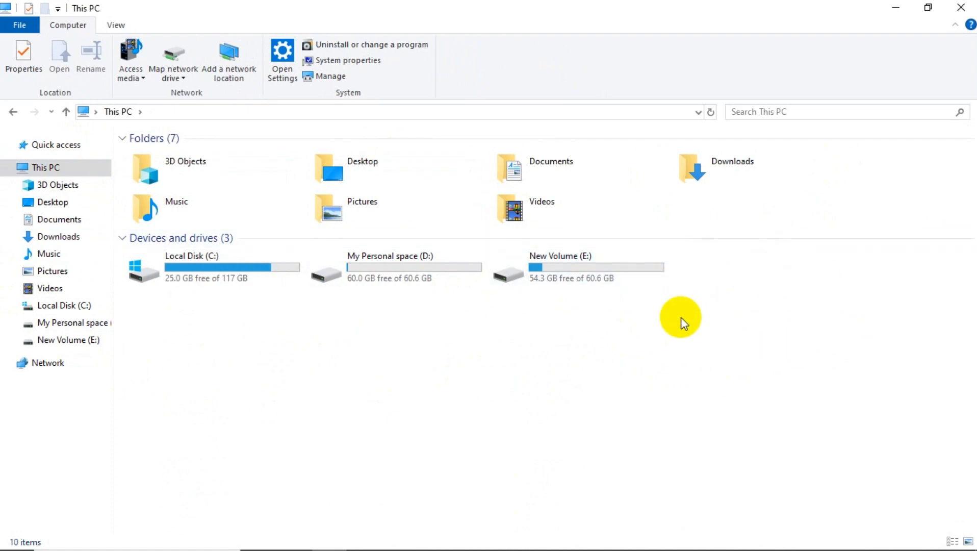
pyautogui.moveTo(708, 257); pyautogui.dragTo(715, 293)
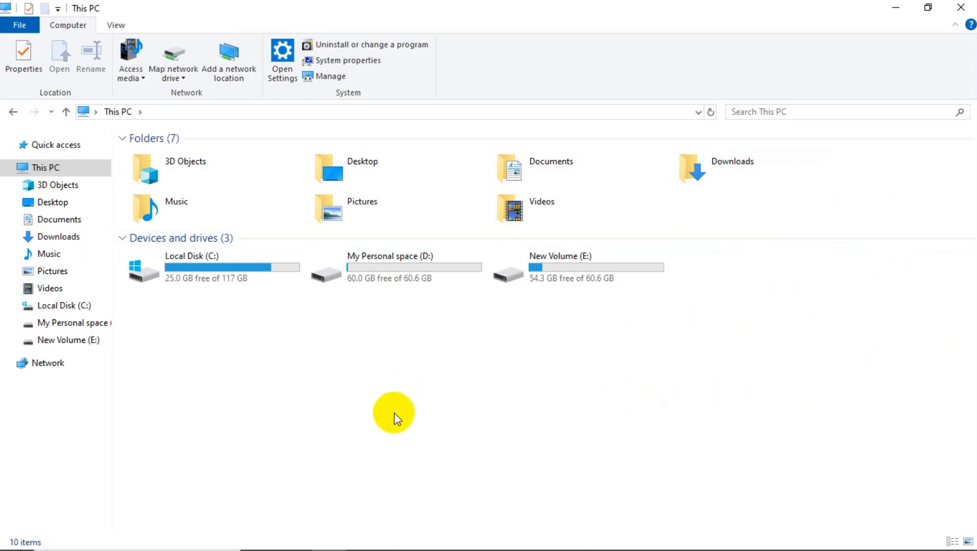
# - Open Disk Management by running diskmgmt.msc and maximize its window
pyautogui.moveTo(5, 541)
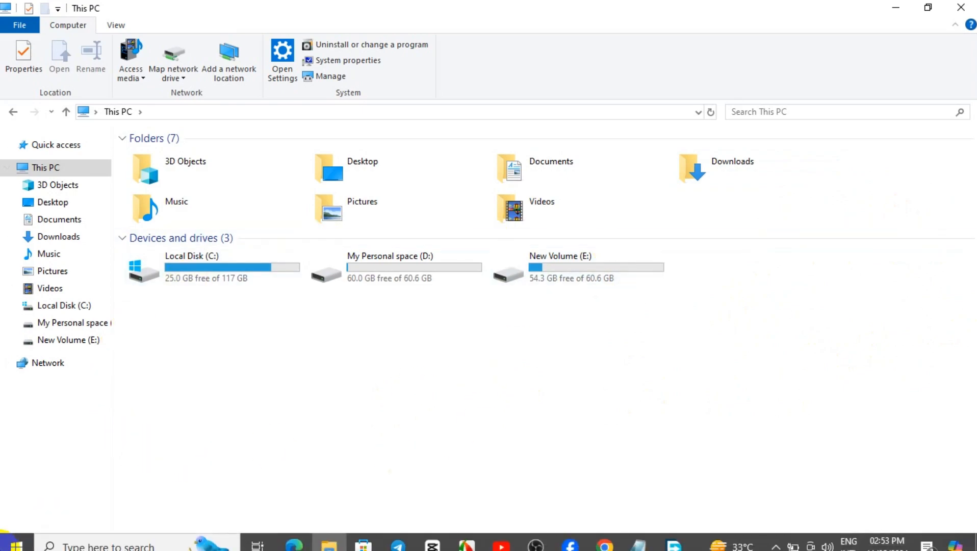
pyautogui.rightClick(23, 542)
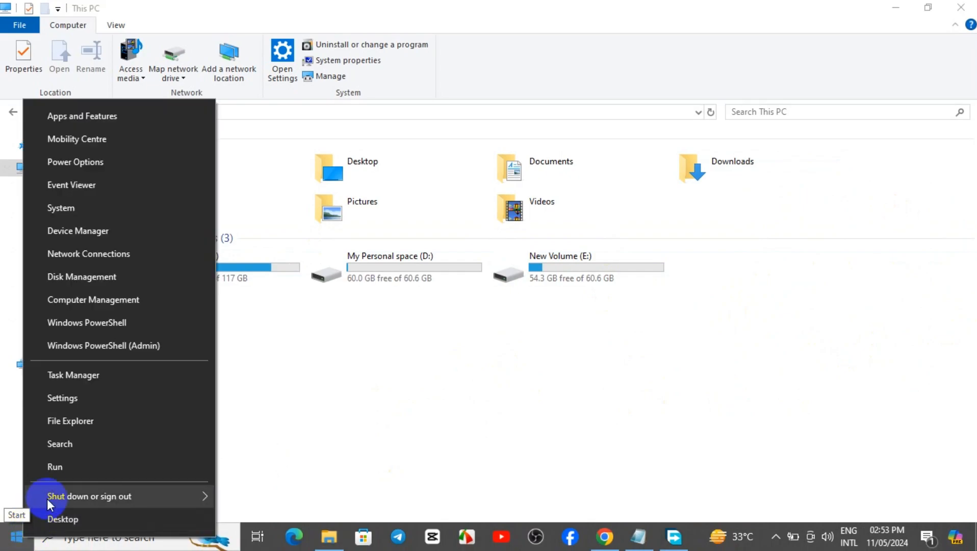
pyautogui.click(60, 473)
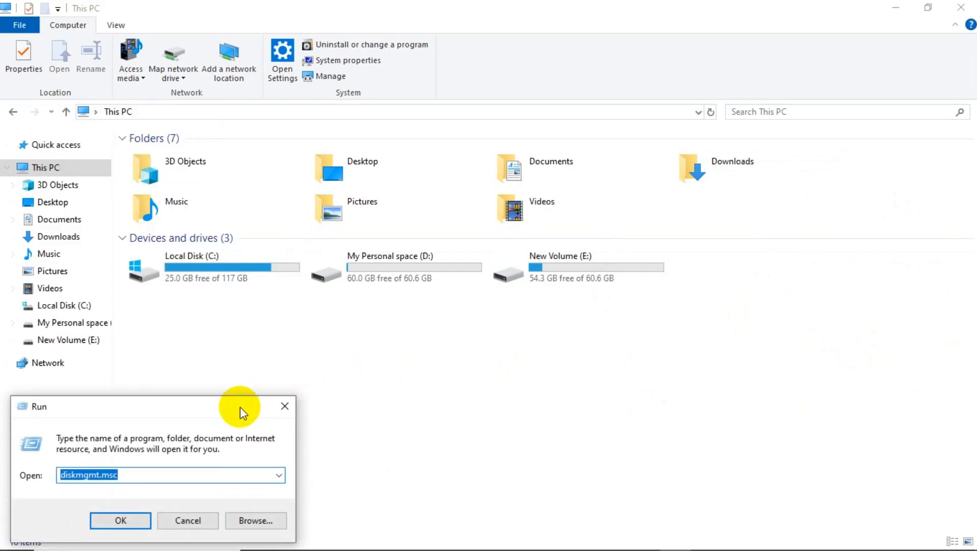
pyautogui.moveTo(219, 344); pyautogui.dragTo(551, 180)
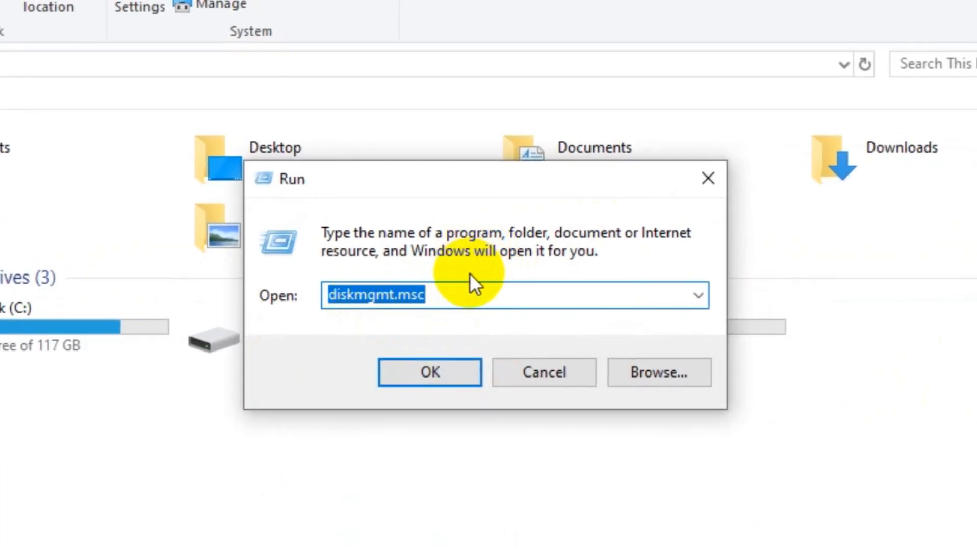
pyautogui.click(456, 299)
pyautogui.moveTo(454, 304); pyautogui.dragTo(299, 298)
pyautogui.click(522, 295)
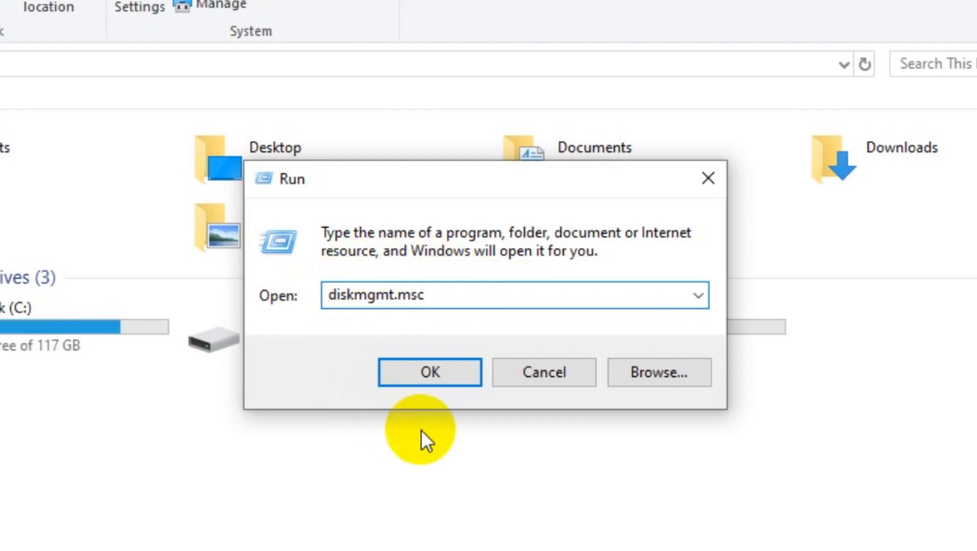
pyautogui.click(432, 378)
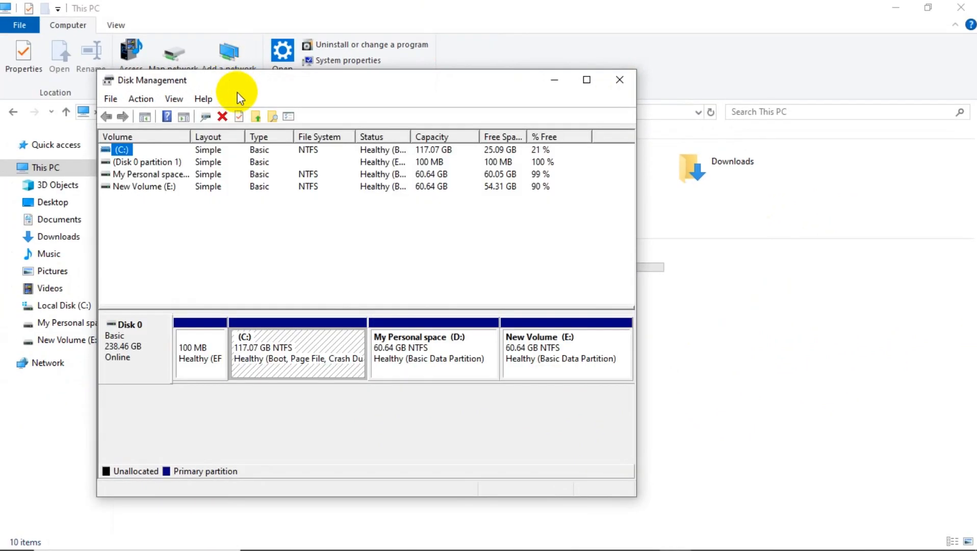
pyautogui.moveTo(238, 93); pyautogui.dragTo(369, 131)
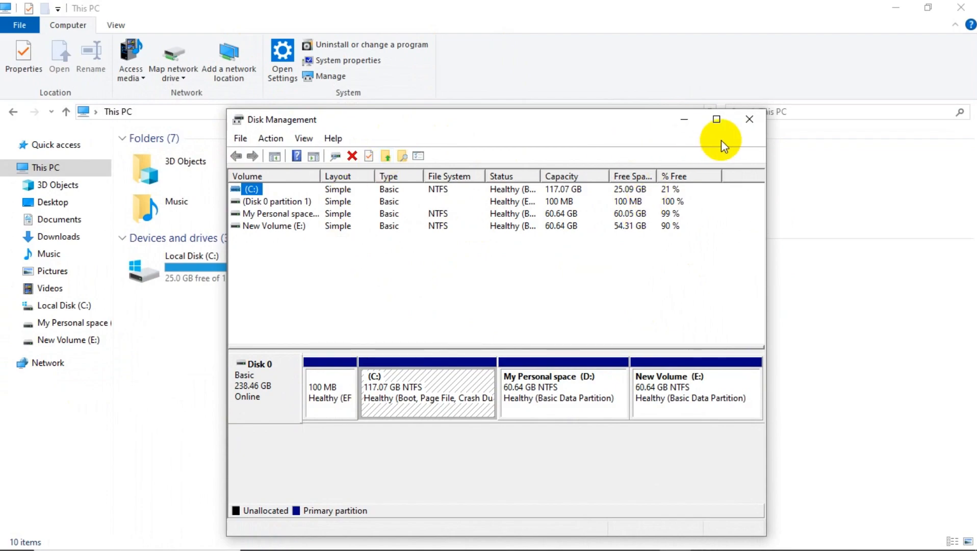
pyautogui.click(718, 120)
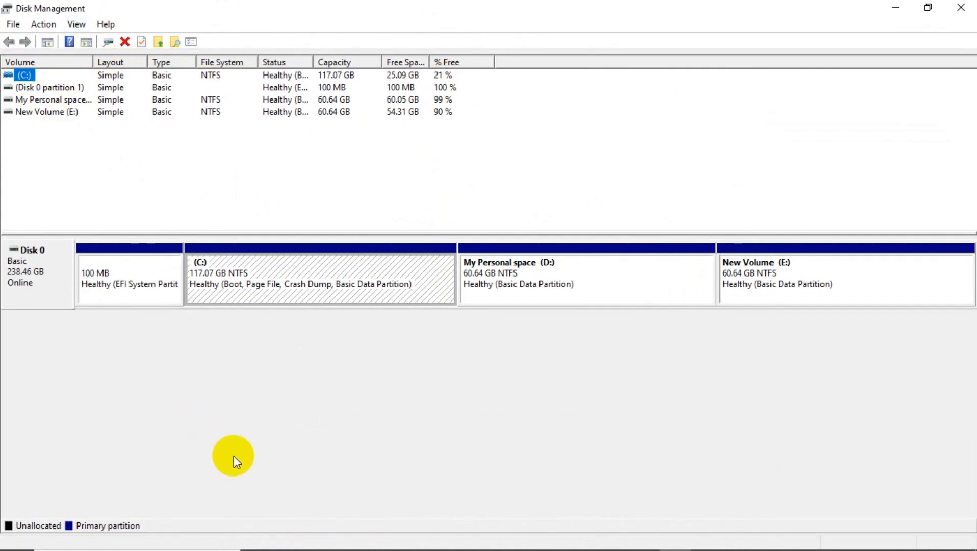
pyautogui.click(289, 451)
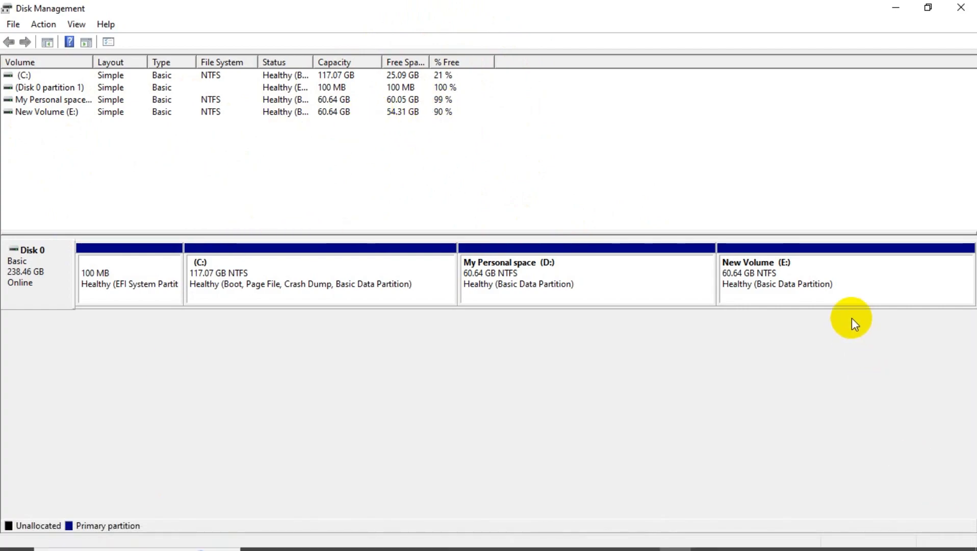
# - Shrink the New Volume (E:) partition by 5024 MB
pyautogui.click(803, 283)
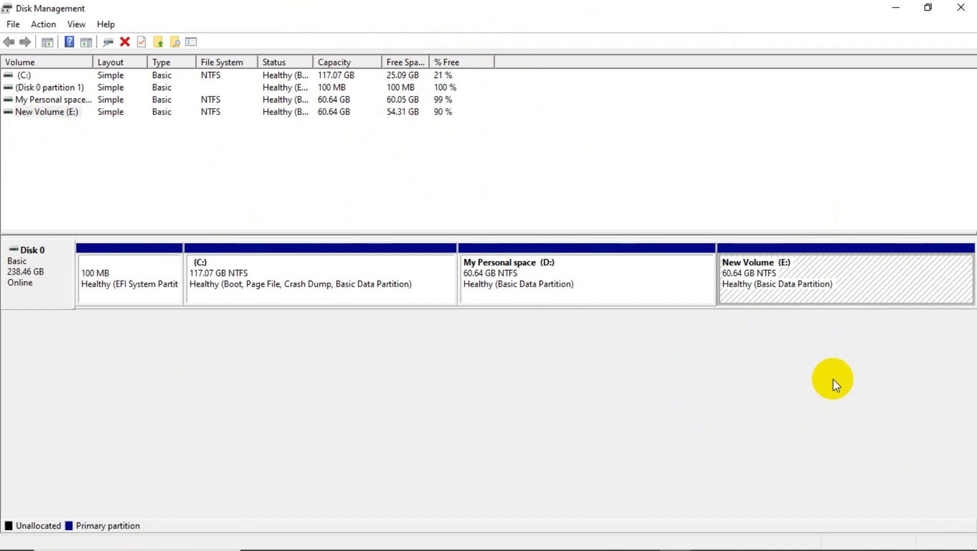
pyautogui.rightClick(803, 284)
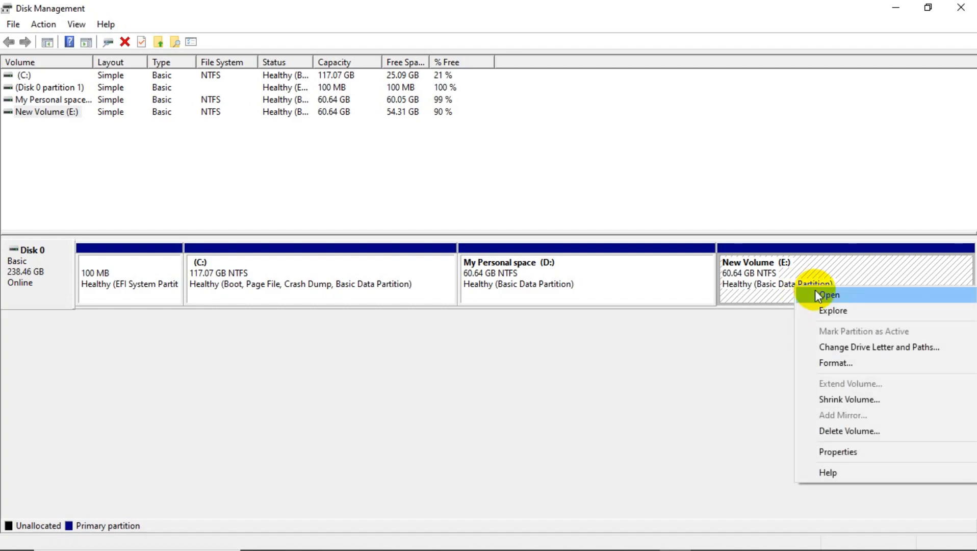
pyautogui.click(873, 402)
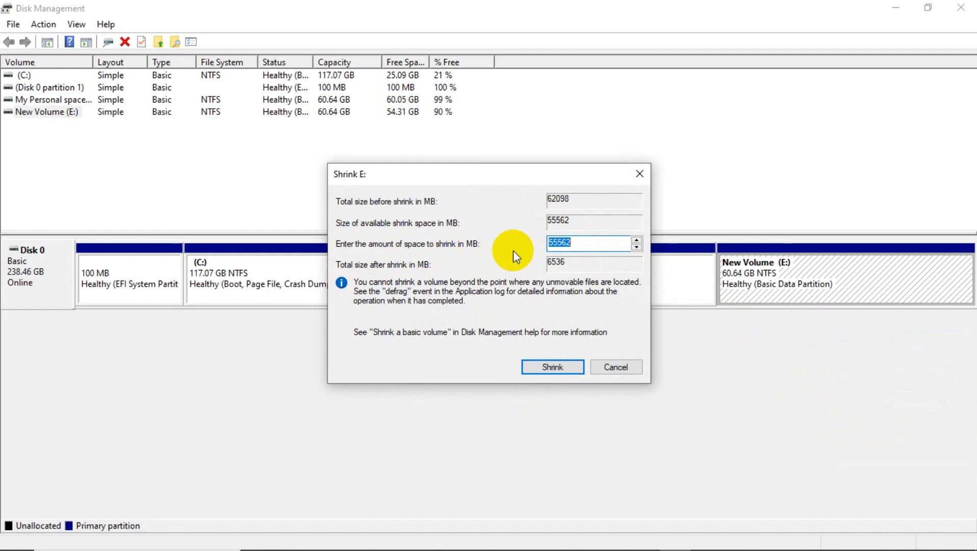
pyautogui.click(607, 243)
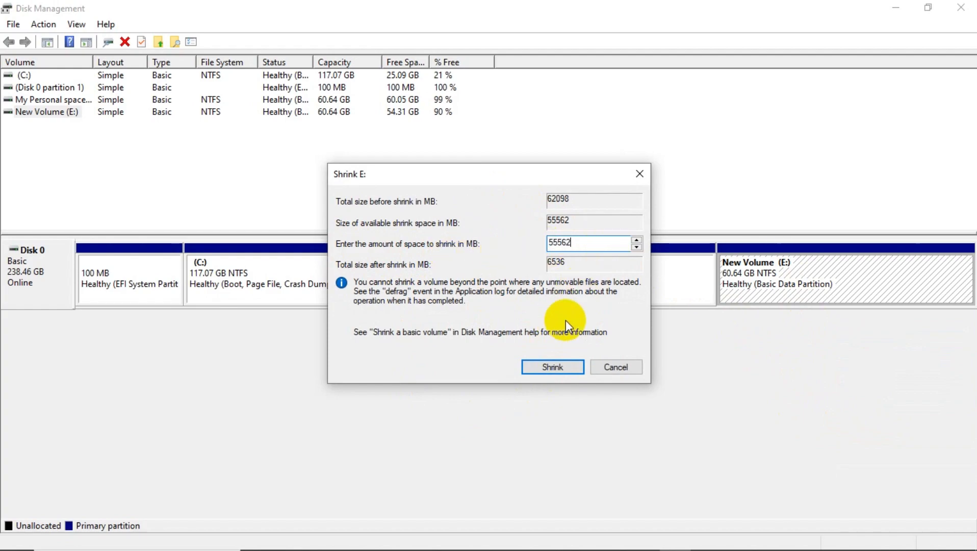
pyautogui.press('BackSpace')
pyautogui.press('BackSpace')
pyautogui.press('BackSpace')
pyautogui.press('BackSpace')
pyautogui.press('BackSpace')
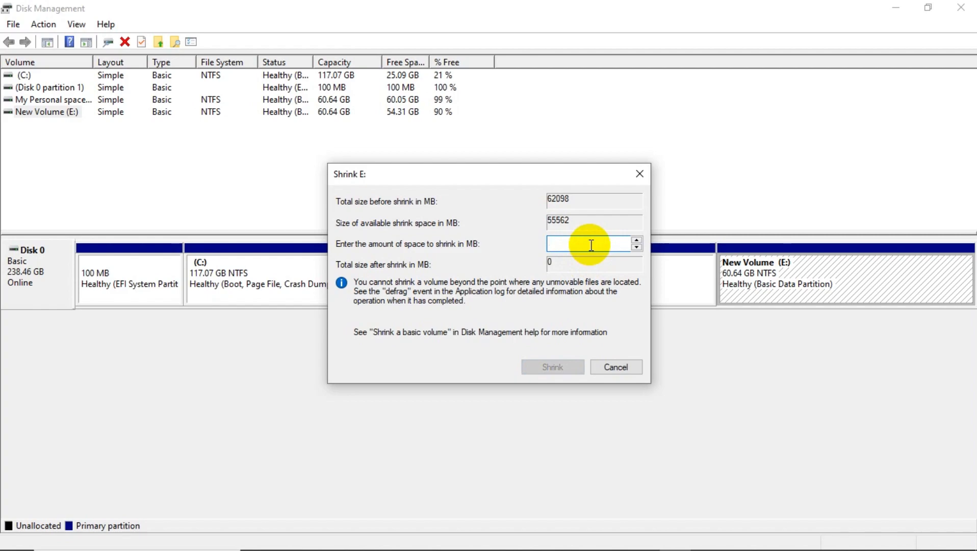
pyautogui.write('5')
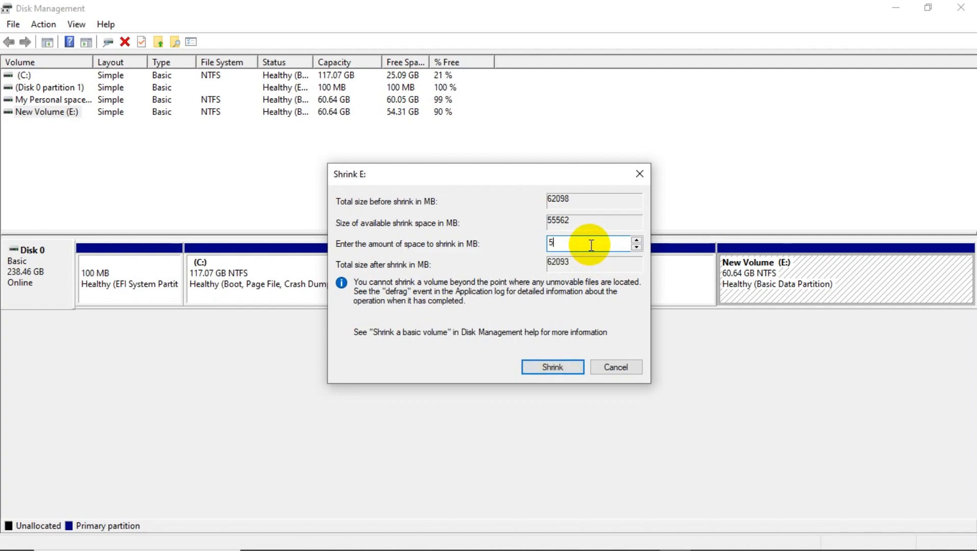
pyautogui.write('024')
pyautogui.click(557, 368)
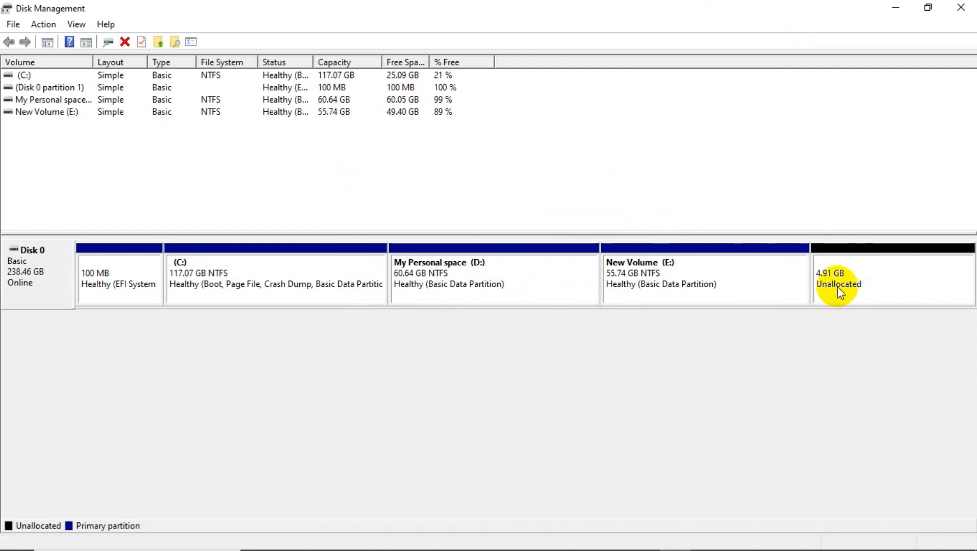
# - Start a new simple volume on the unallocated space of Disk 0 and accept a volume size of 5024 MB
pyautogui.click(852, 289)
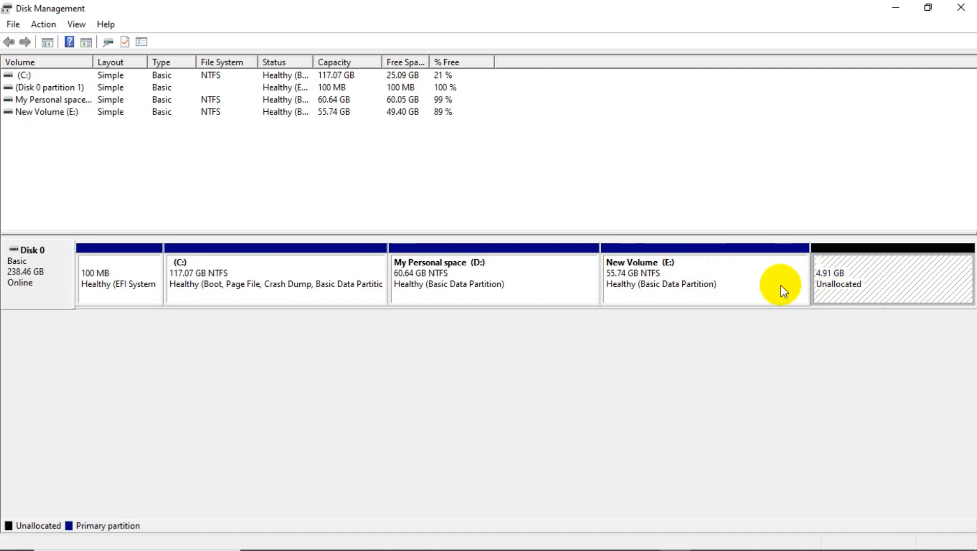
pyautogui.click(734, 363)
pyautogui.click(909, 264)
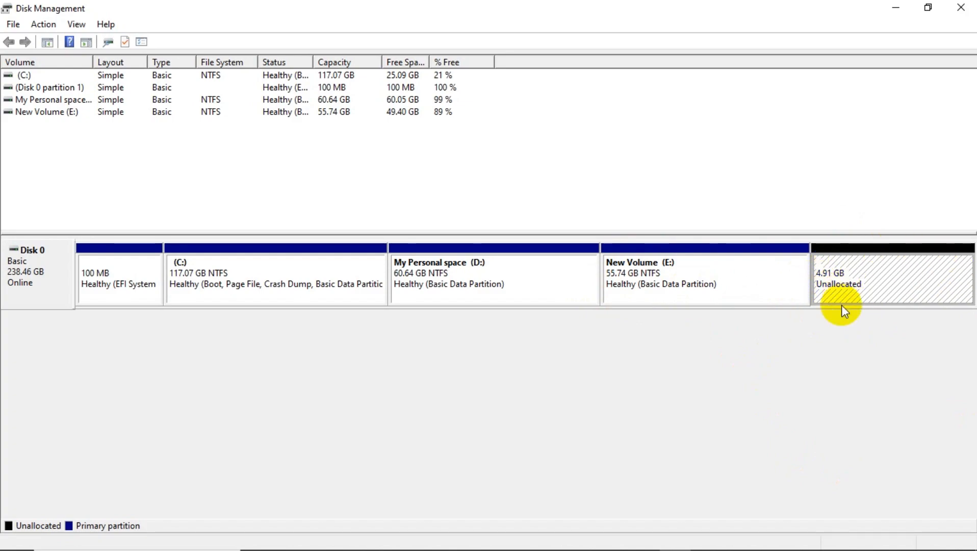
pyautogui.rightClick(863, 289)
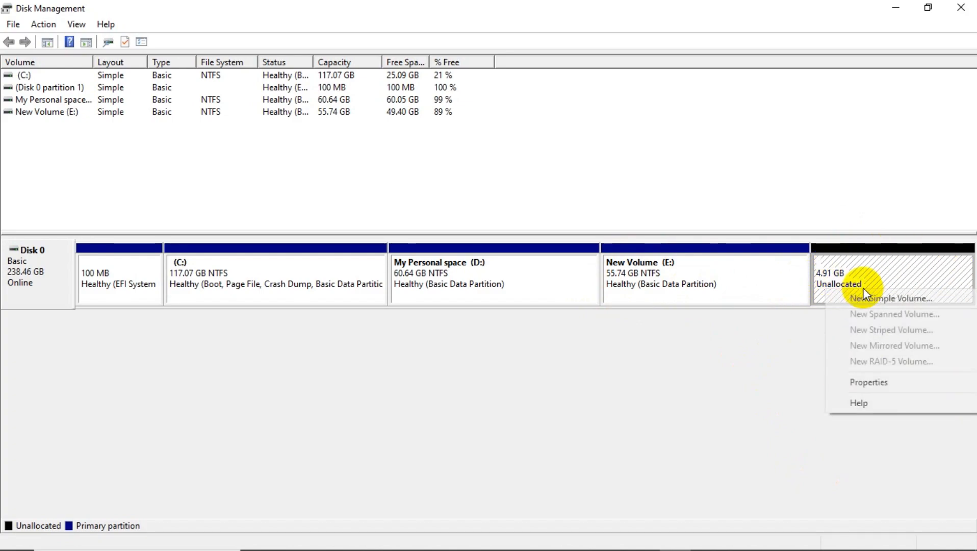
pyautogui.click(890, 298)
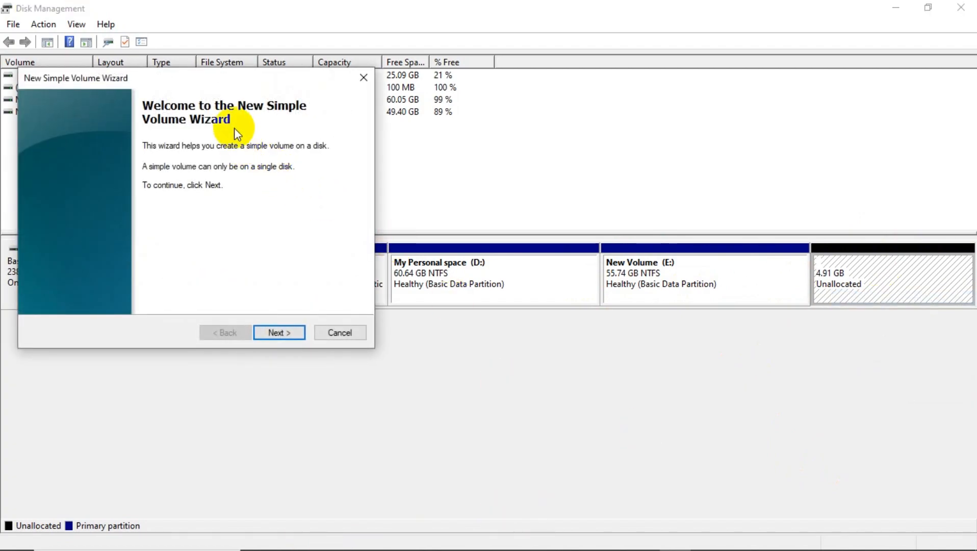
pyautogui.moveTo(231, 88); pyautogui.dragTo(363, 116)
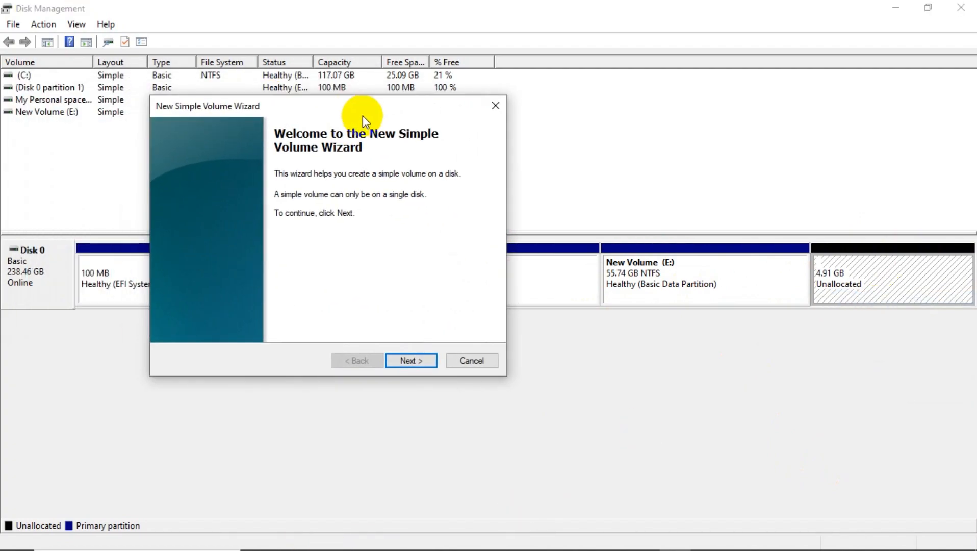
pyautogui.click(414, 361)
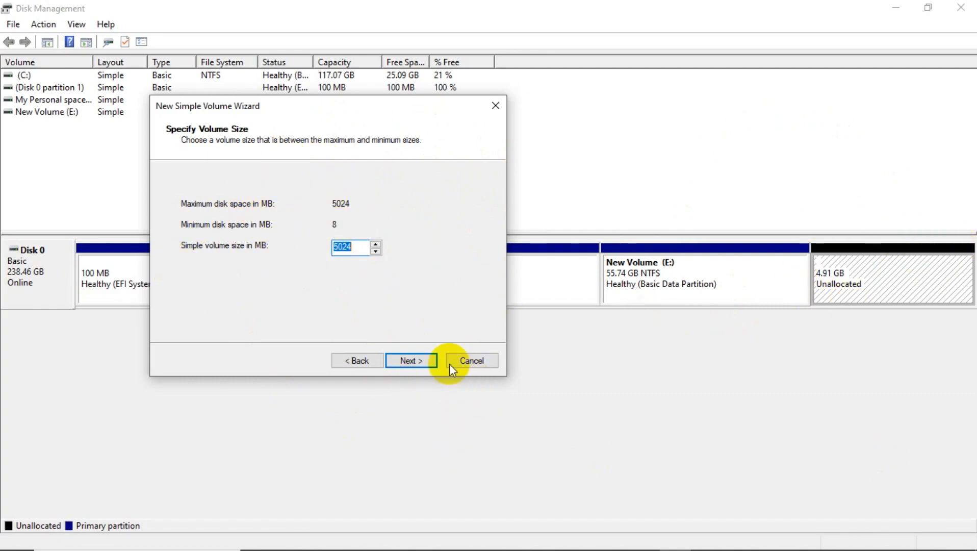
pyautogui.click(410, 359)
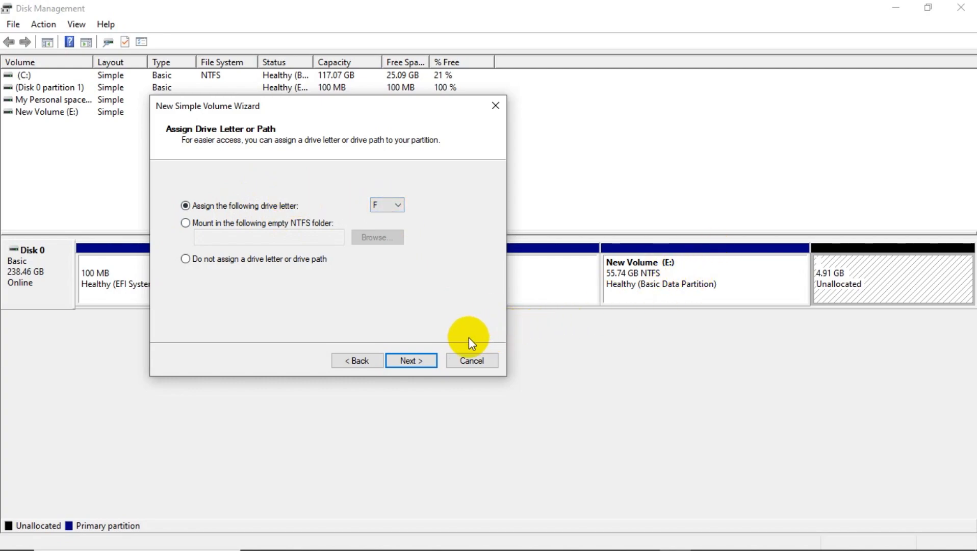
# - Assign drive letter F to the new volume and continue to the format settings
pyautogui.click(399, 205)
pyautogui.click(388, 237)
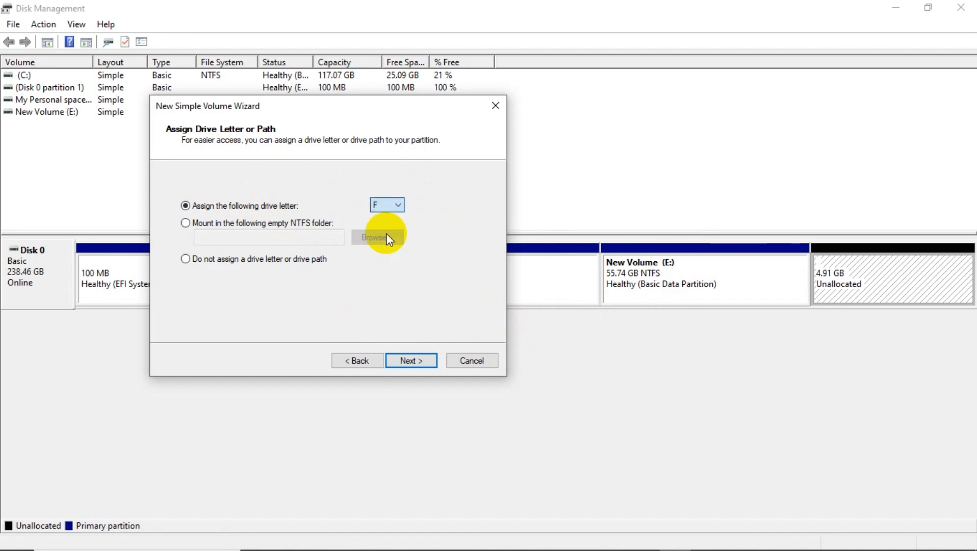
pyautogui.click(399, 204)
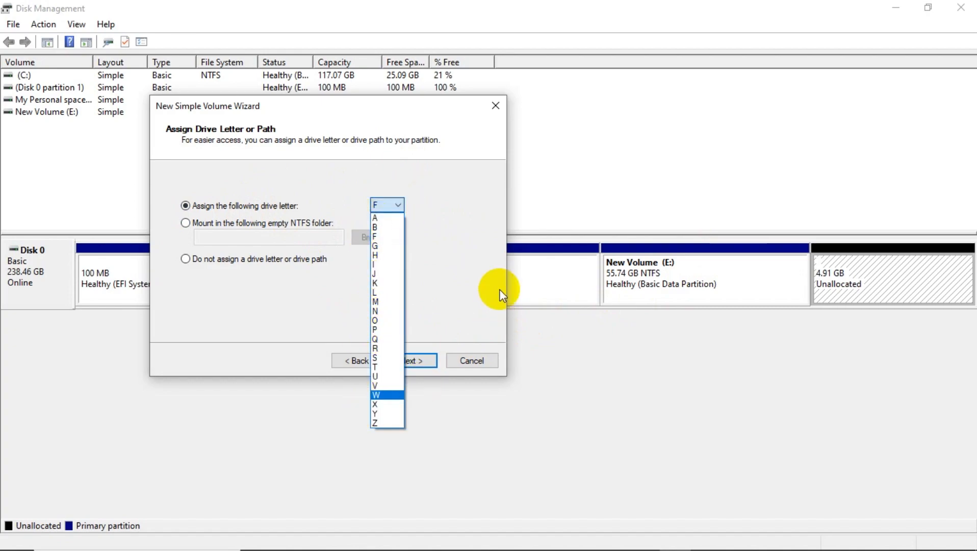
pyautogui.click(382, 235)
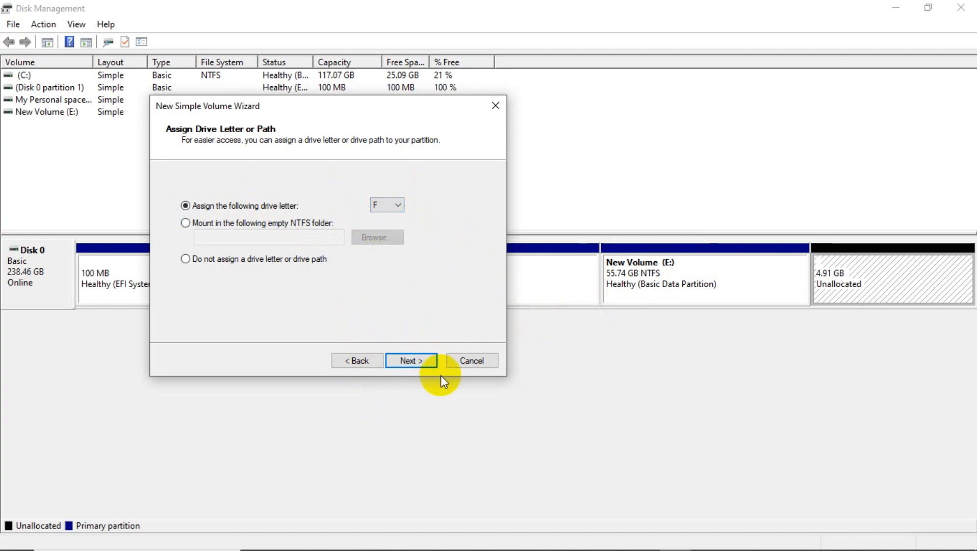
pyautogui.click(417, 360)
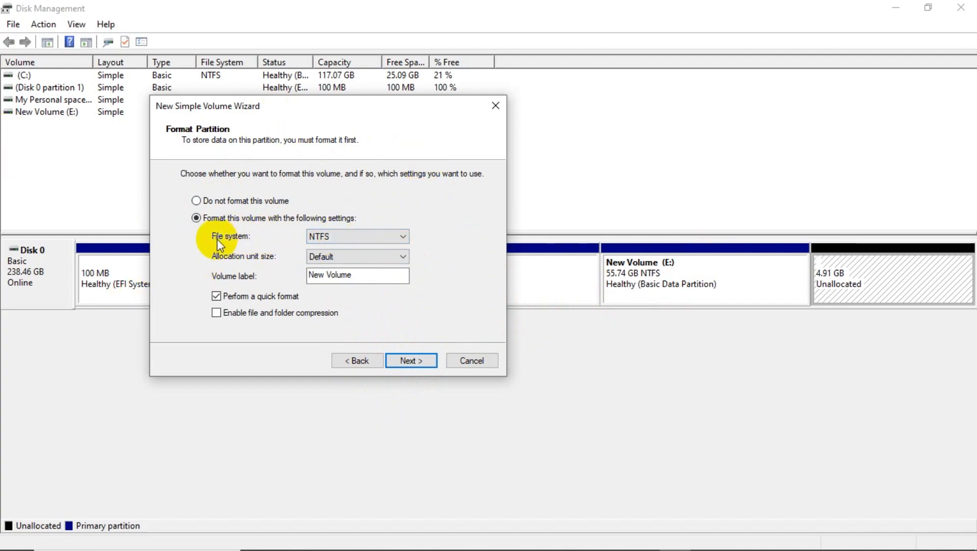
# - Try FAT32 as the new volume's file system, then set it back to NTFS
pyautogui.click(357, 237)
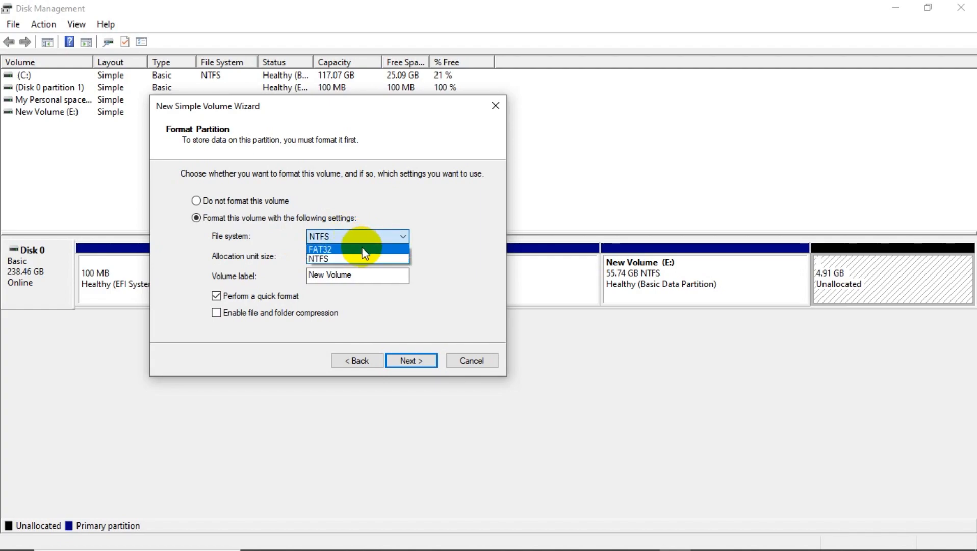
pyautogui.click(364, 250)
pyautogui.click(362, 231)
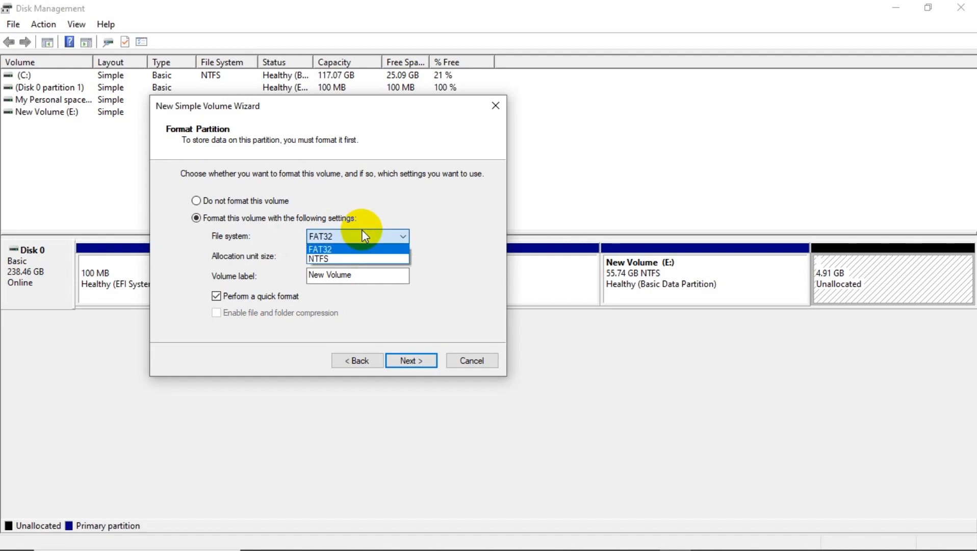
pyautogui.click(342, 257)
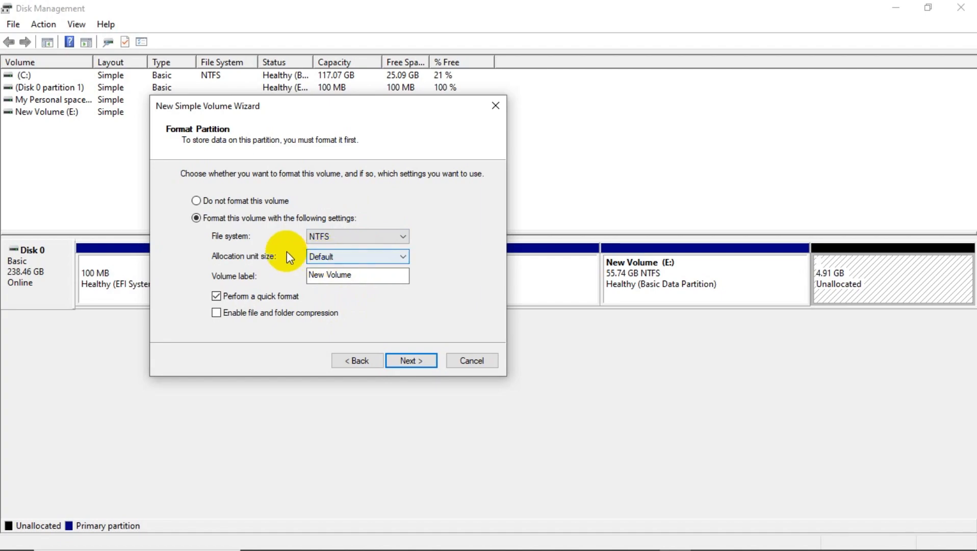
# - Review the available allocation unit sizes for the new volume, keeping the Default option
pyautogui.click(401, 256)
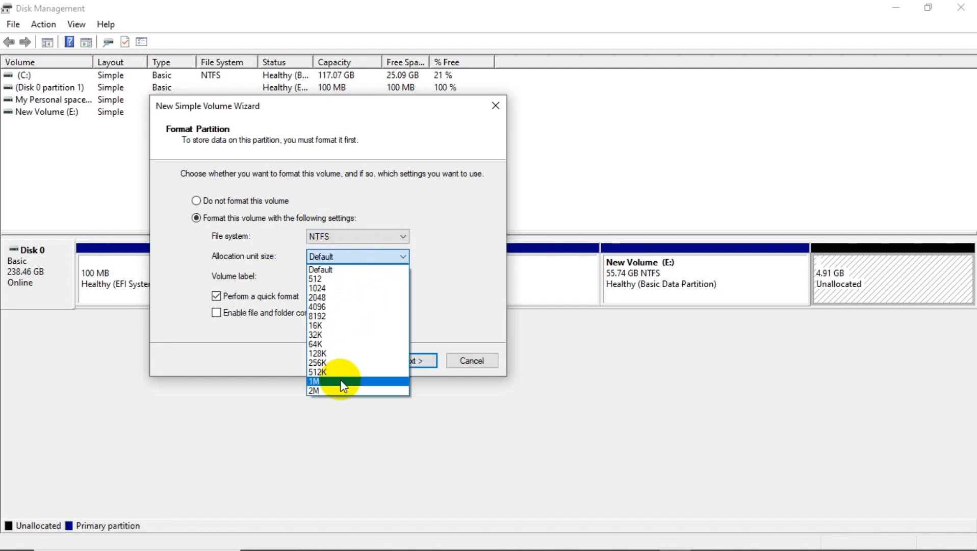
pyautogui.click(331, 253)
pyautogui.click(392, 258)
pyautogui.click(392, 259)
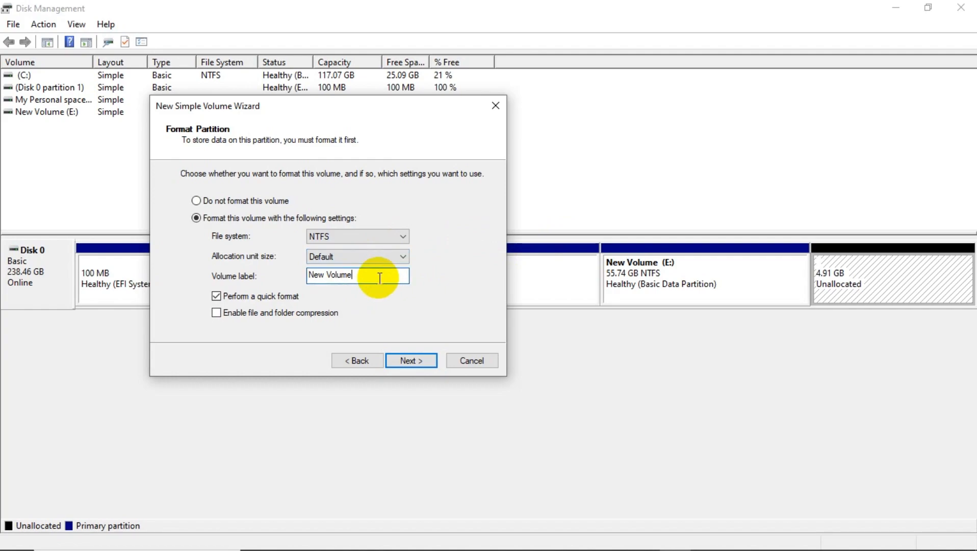
# - Label the new volume ABC, keep quick format enabled, and finish creating the volume
pyautogui.moveTo(377, 276); pyautogui.dragTo(306, 261)
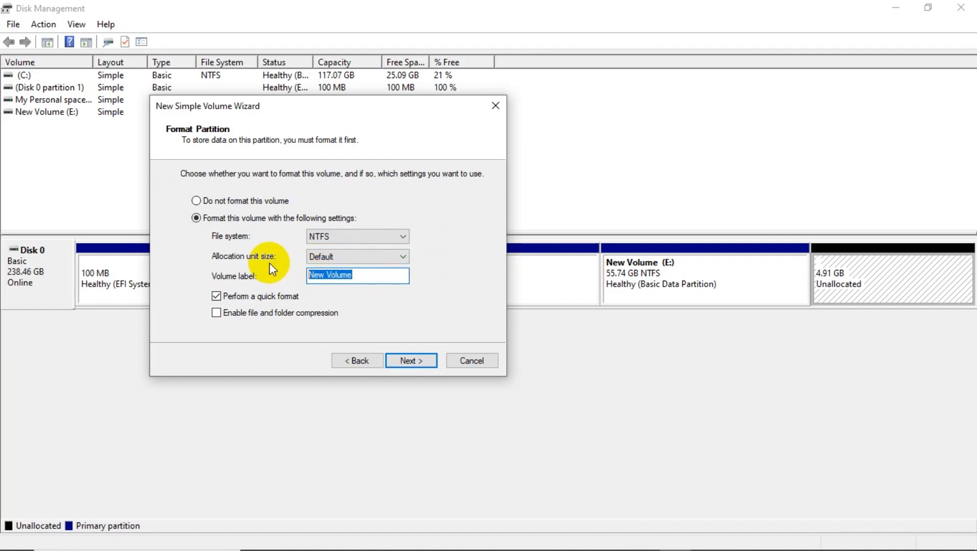
pyautogui.press('BackSpace')
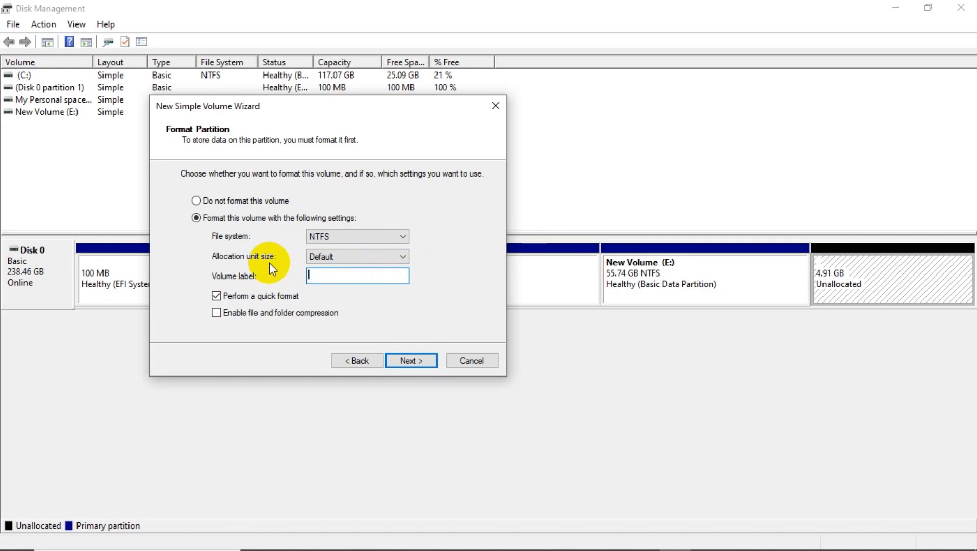
pyautogui.write('ABC')
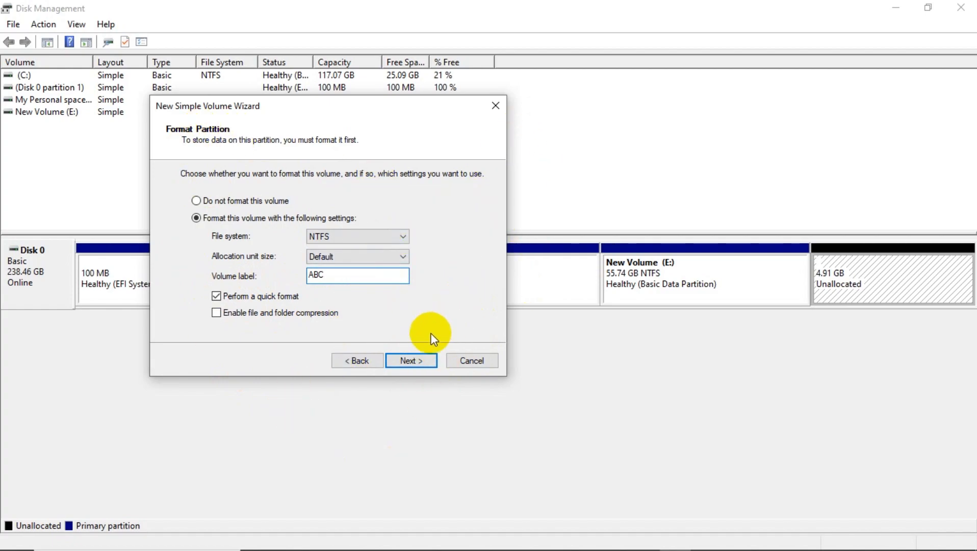
pyautogui.click(408, 360)
pyautogui.scroll(-1, 321, 266)
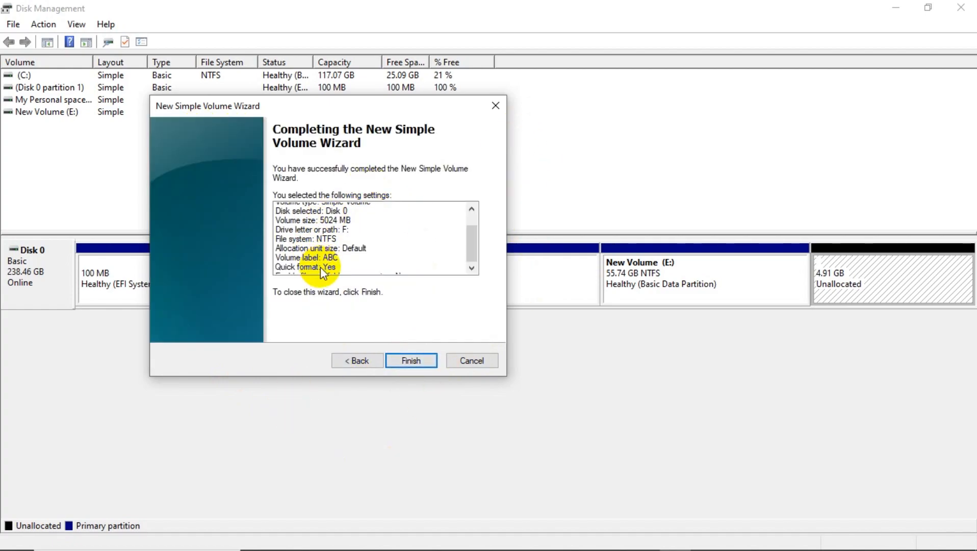
pyautogui.click(411, 360)
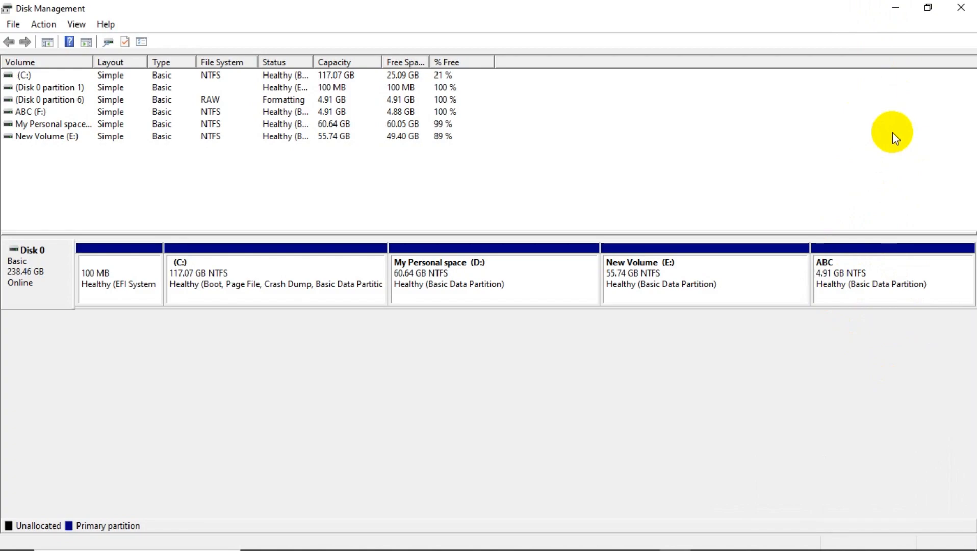
# - Close Disk Management, inspect the contents of the ABC (F:) drive from This PC, and return to the drive overview
pyautogui.click(961, 8)
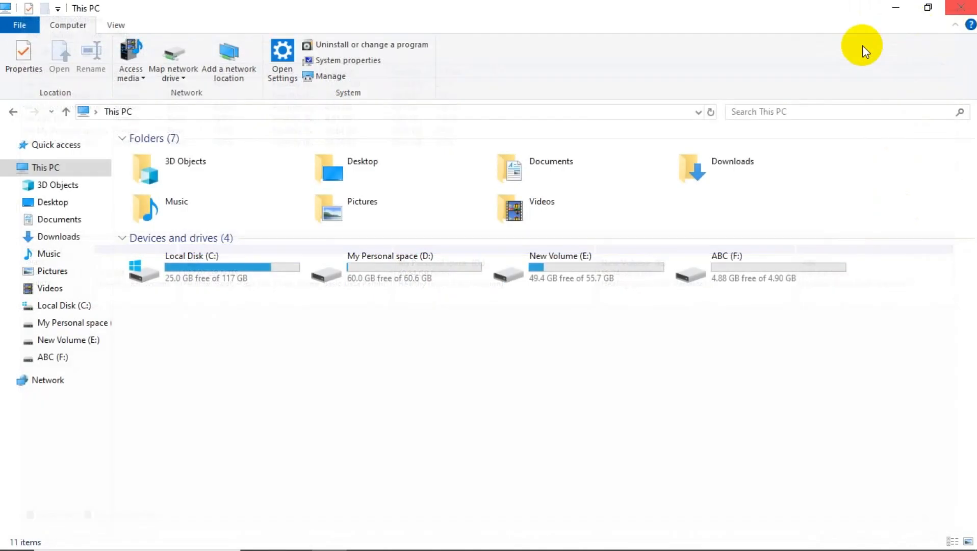
pyautogui.moveTo(804, 355); pyautogui.dragTo(429, 299)
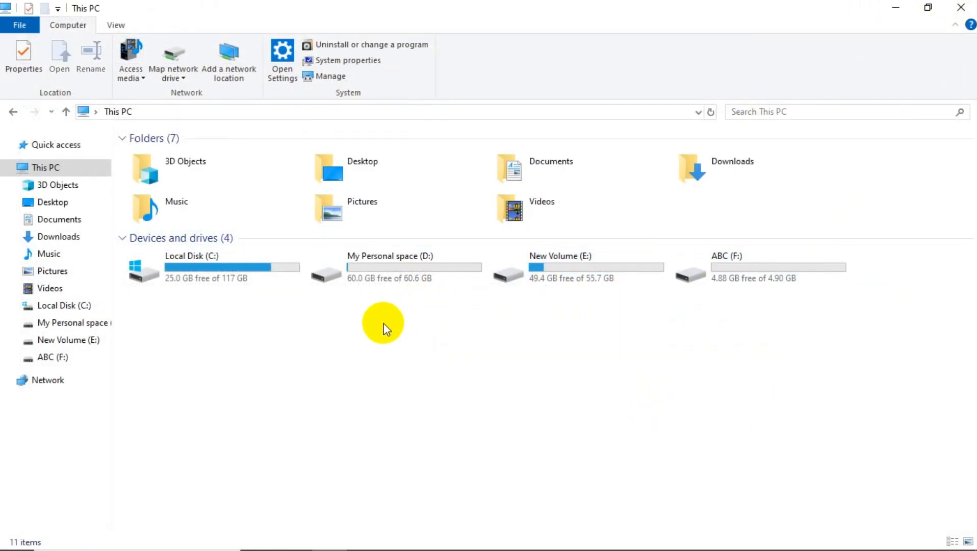
pyautogui.moveTo(580, 310); pyautogui.dragTo(587, 264)
pyautogui.click(578, 414)
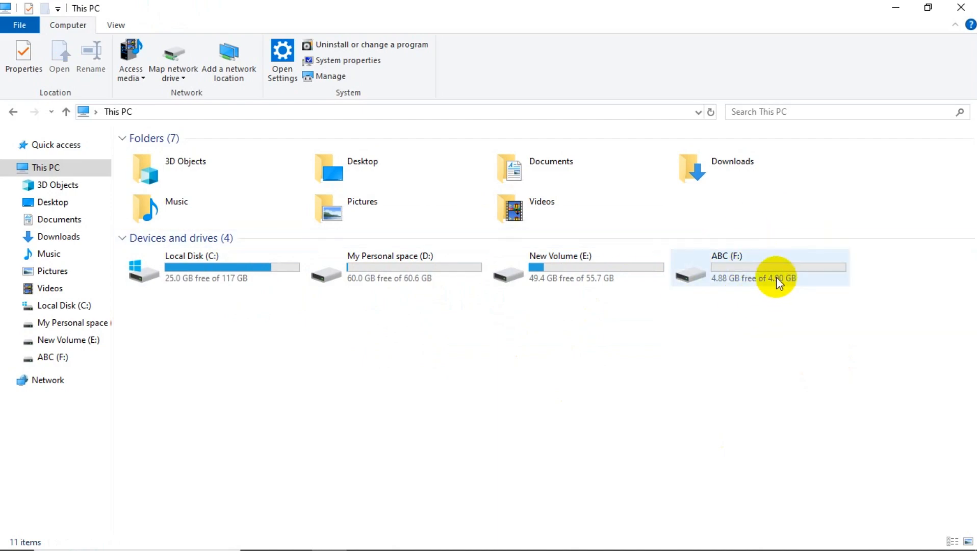
pyautogui.doubleClick(723, 263)
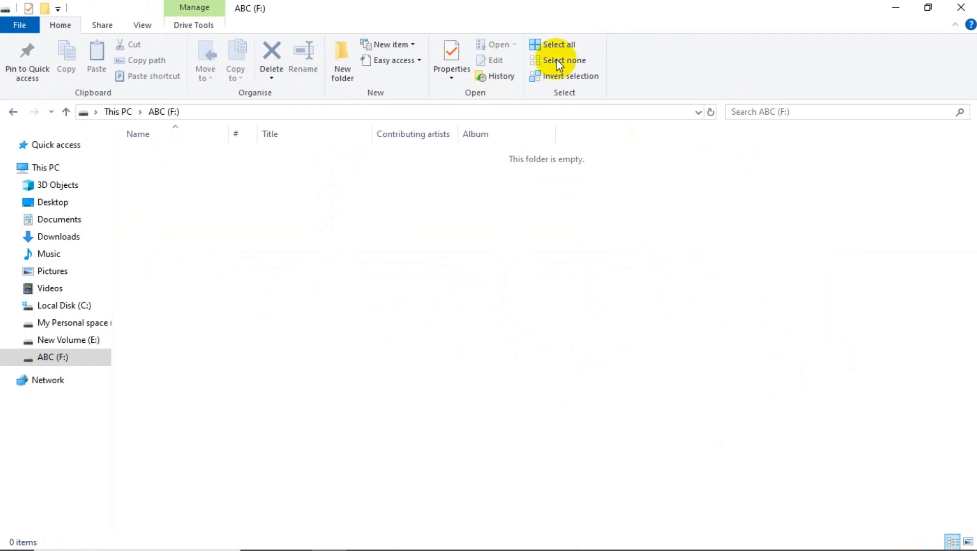
pyautogui.click(66, 112)
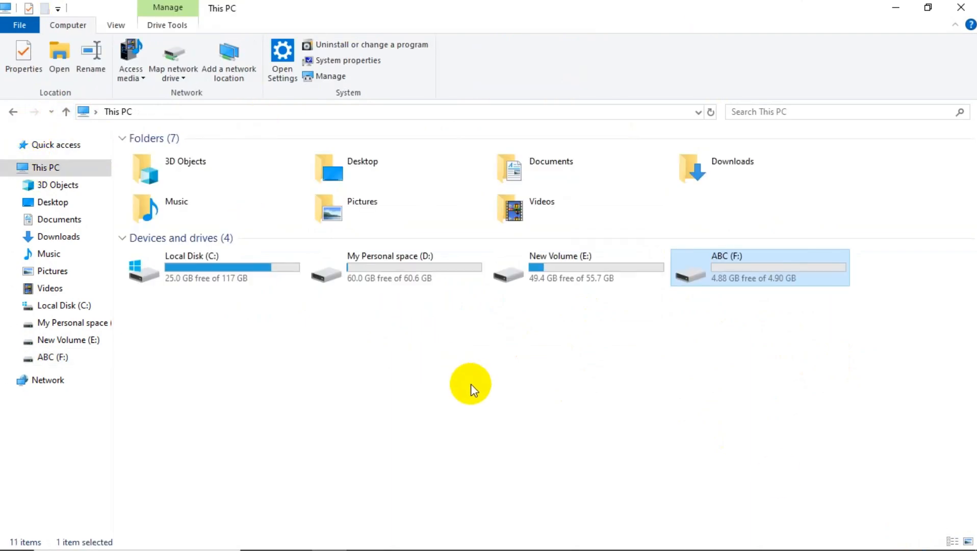